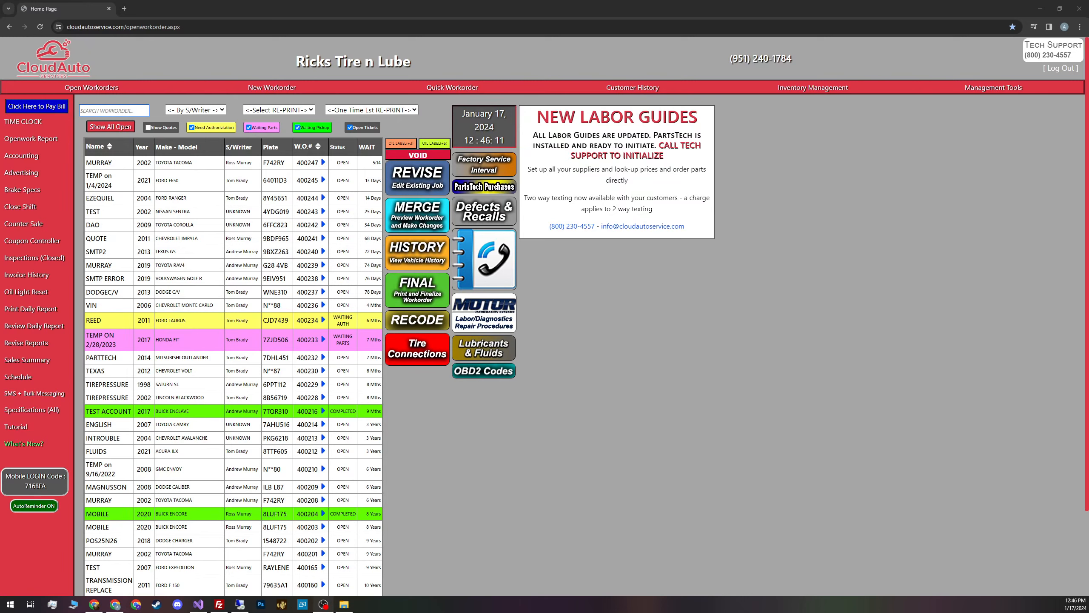
# Look up the customer by last name and open a new RAV4 work order at 103000 miles
pyautogui.click(281, 88)
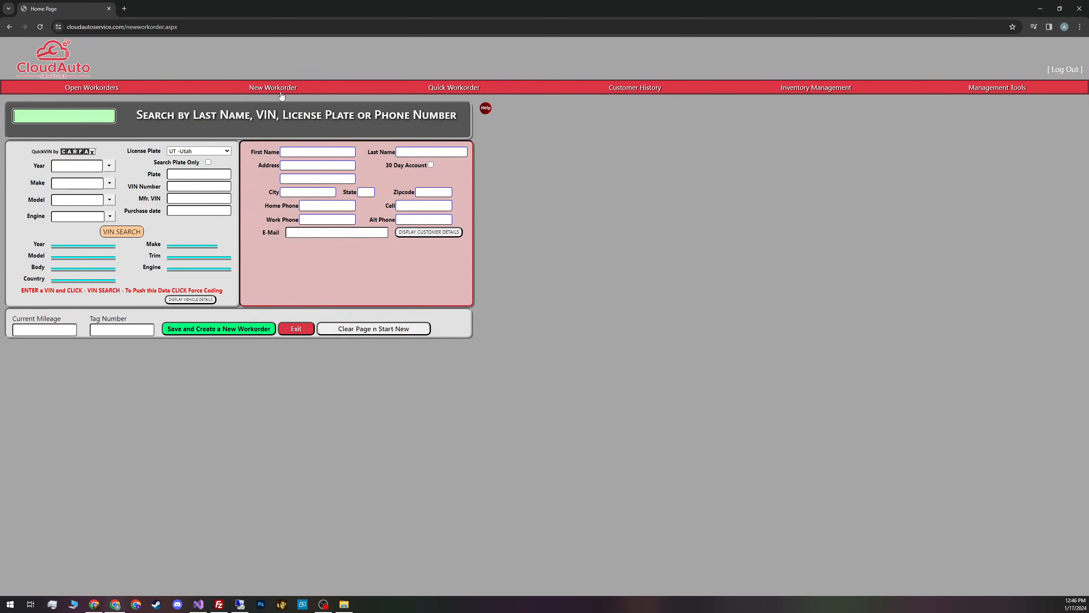
pyautogui.write('MURRAY')
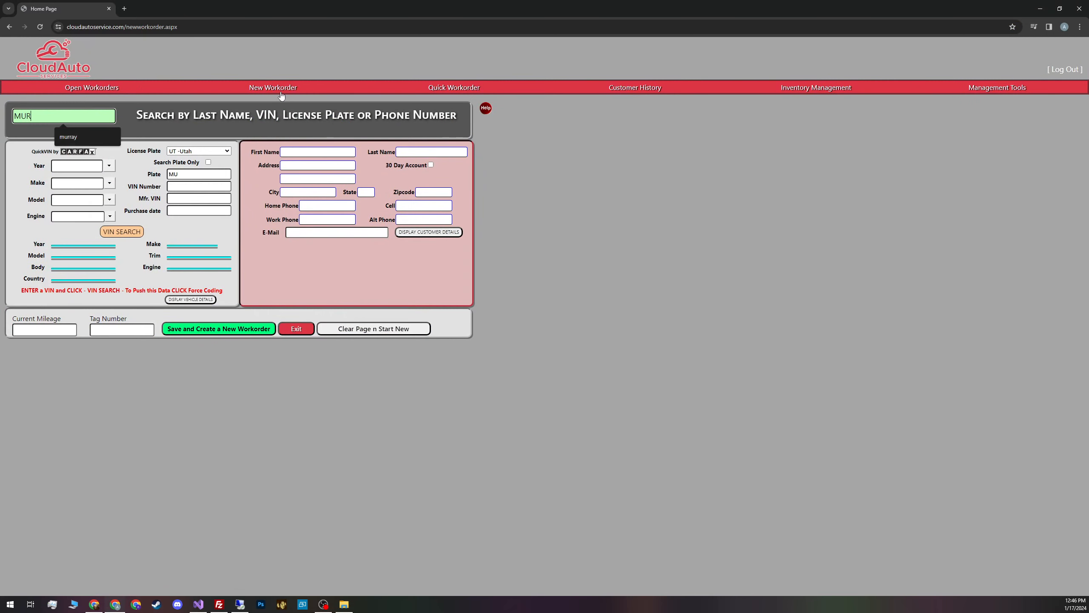
pyautogui.press('Tab')
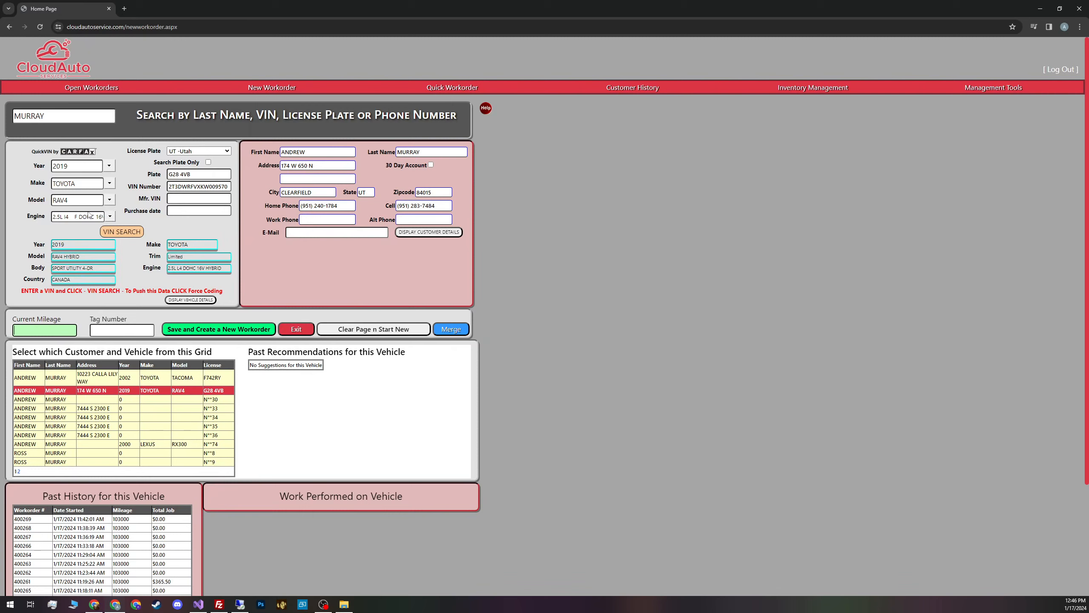
pyautogui.click(43, 330)
pyautogui.click(63, 341)
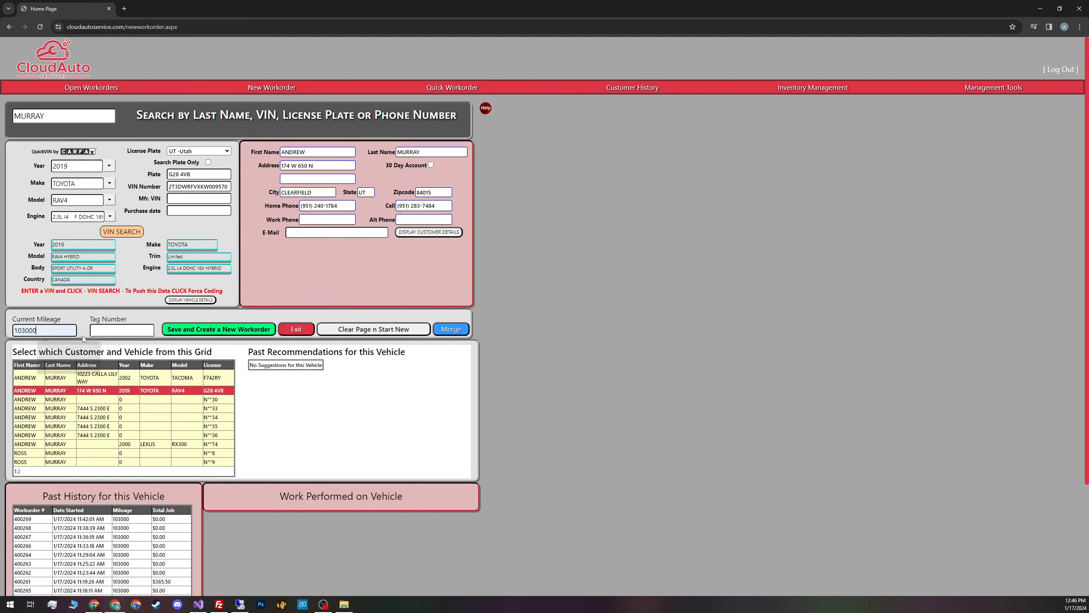
pyautogui.click(197, 333)
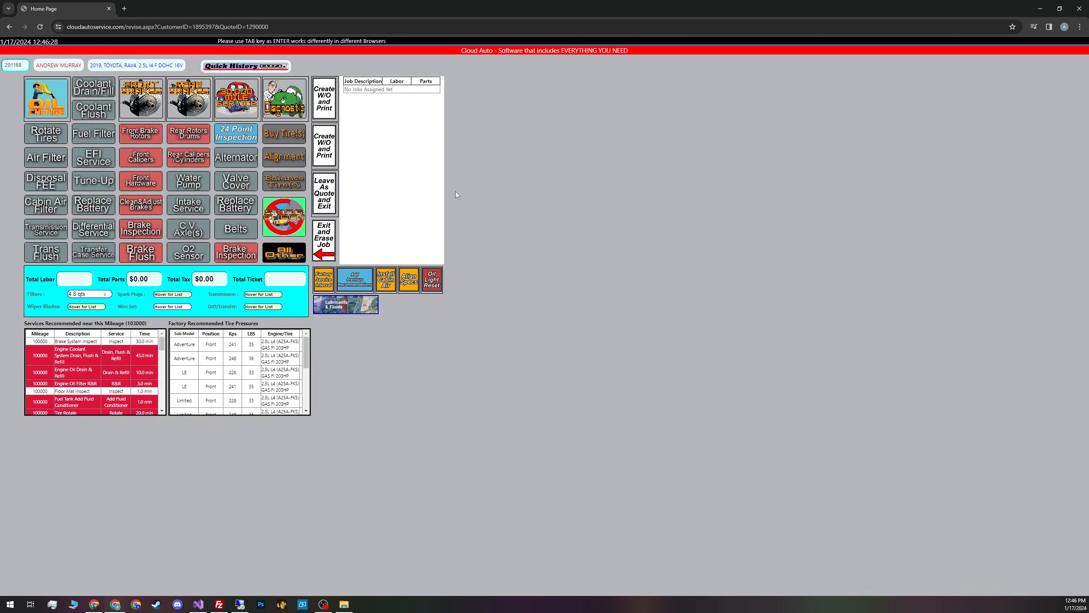
# Add an RR Alternator job with $150 labor and $200 parts, totaling $364.50
pyautogui.click(230, 160)
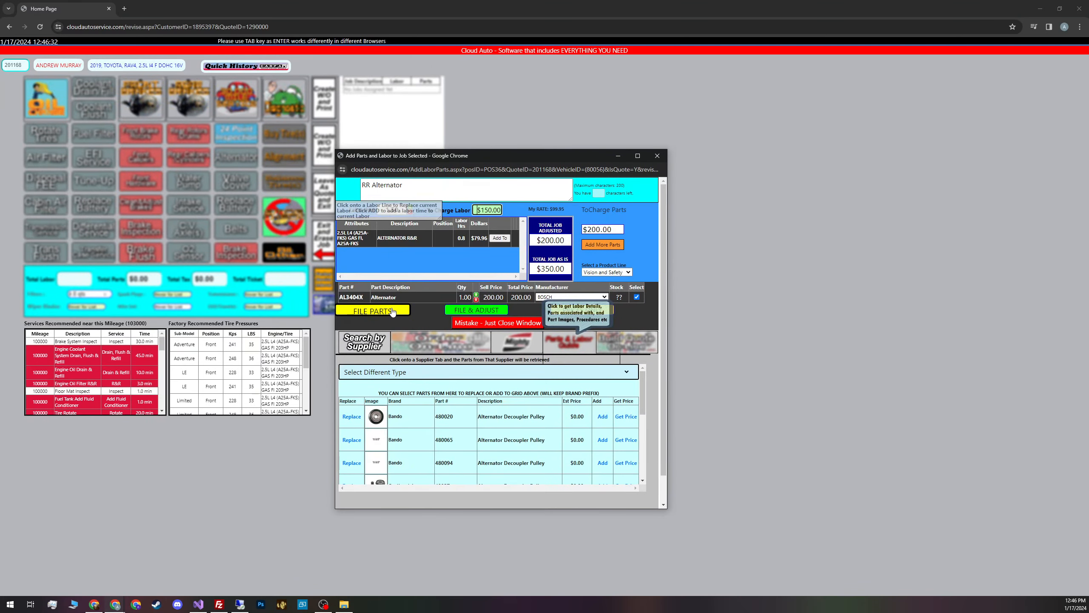
pyautogui.click(392, 311)
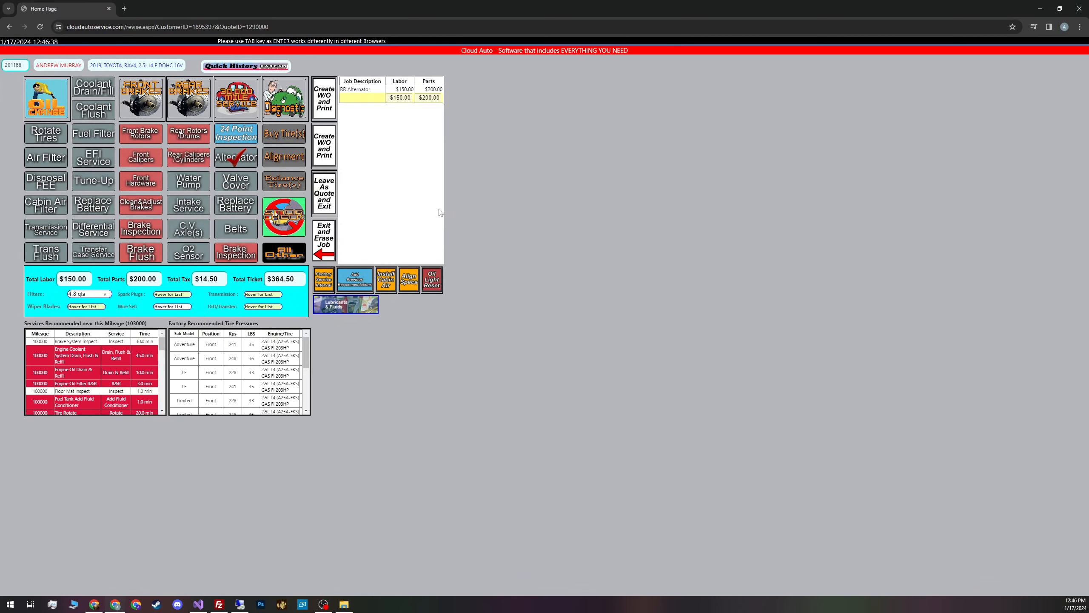
pyautogui.click(330, 200)
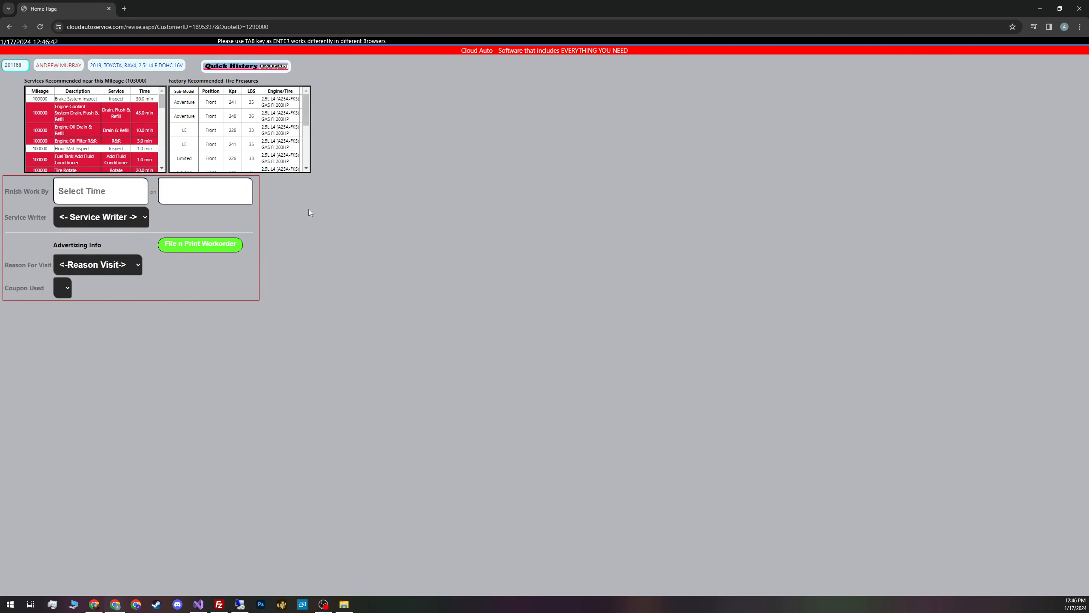
pyautogui.click(198, 246)
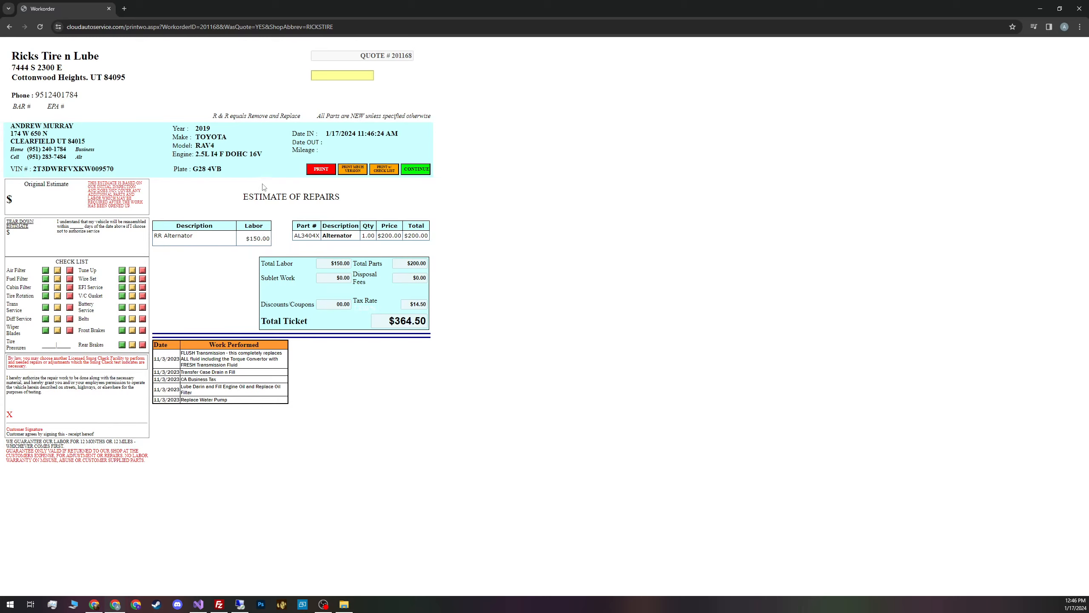
pyautogui.click(401, 168)
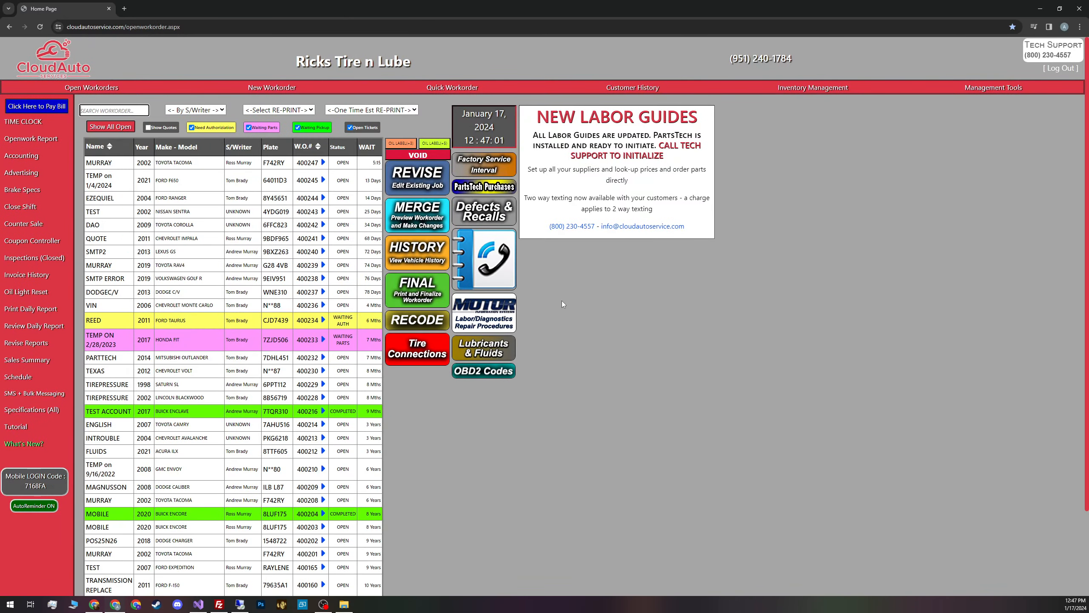
pyautogui.click(148, 127)
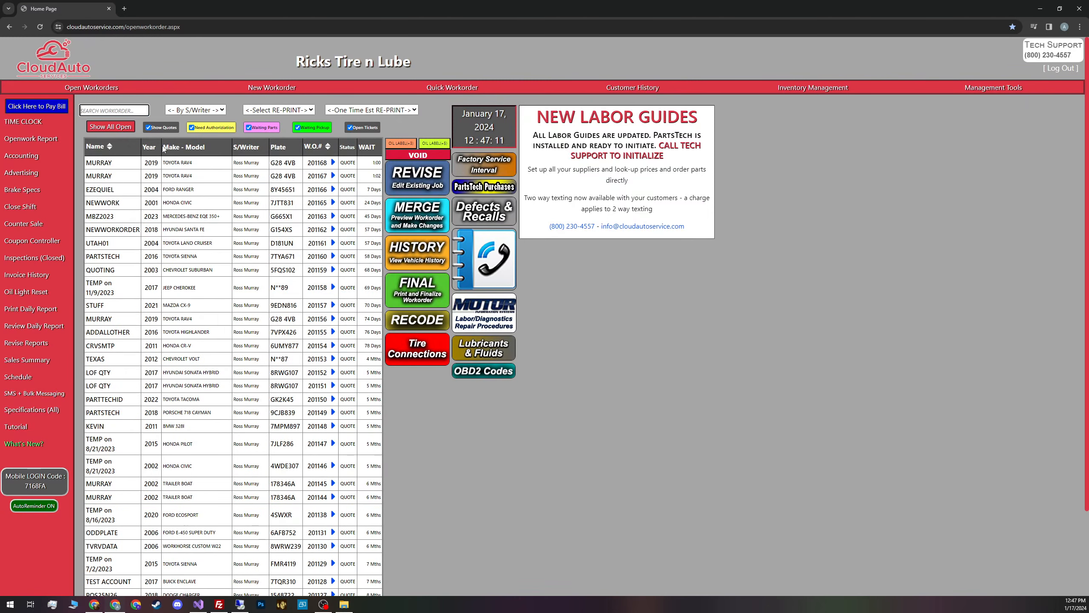
pyautogui.click(209, 163)
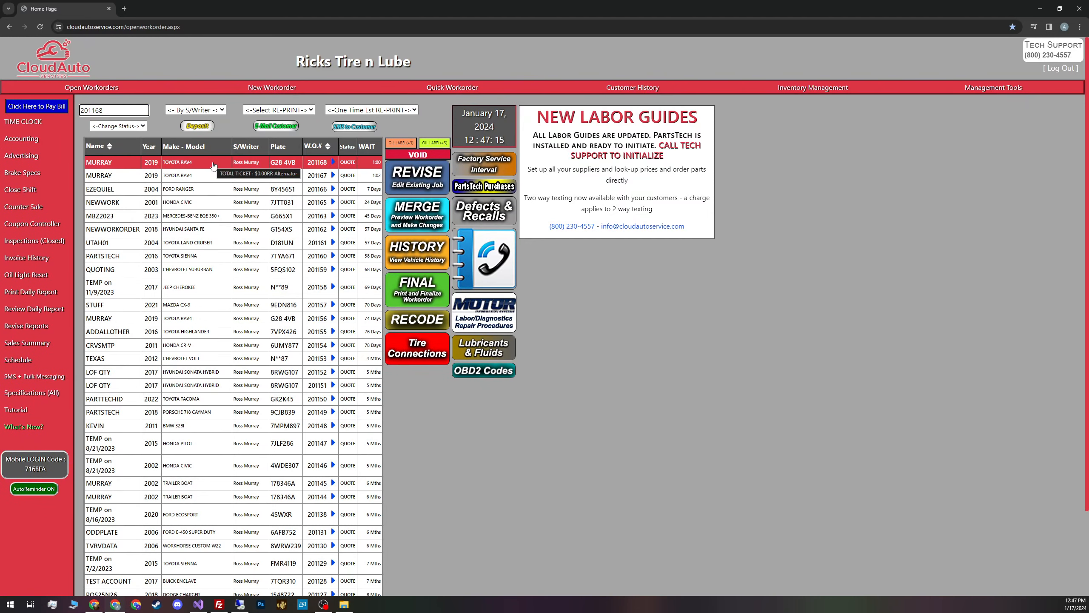
pyautogui.click(410, 179)
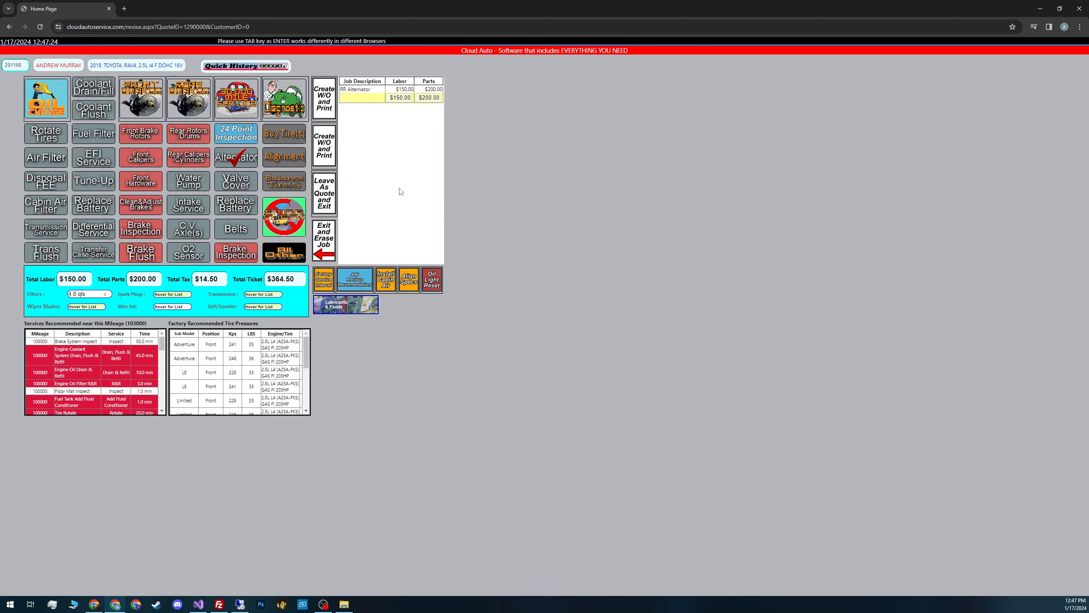
pyautogui.click(328, 112)
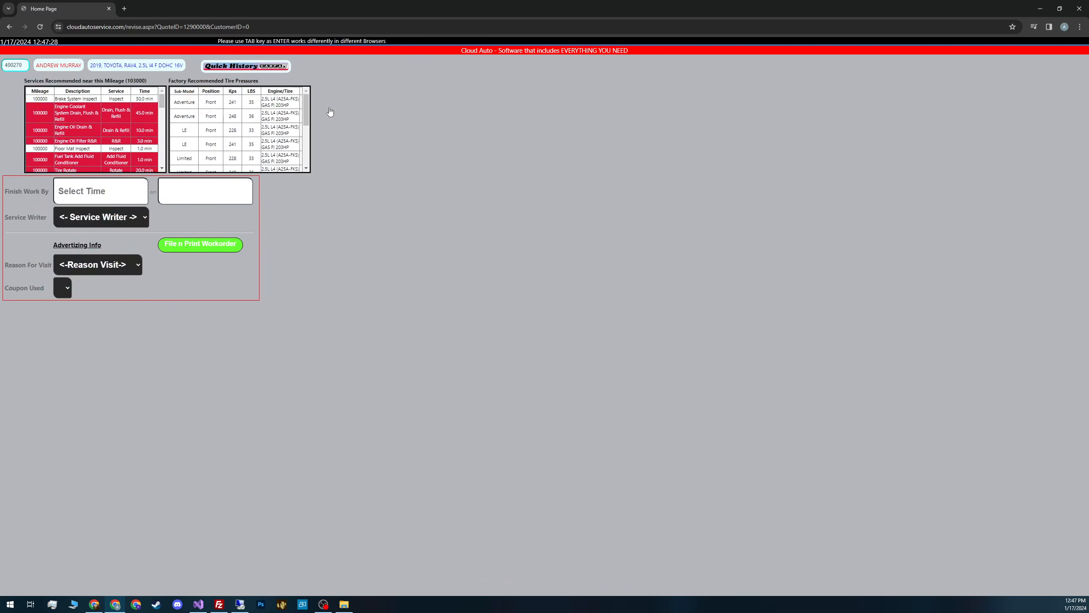
pyautogui.click(129, 217)
pyautogui.click(123, 264)
pyautogui.click(209, 244)
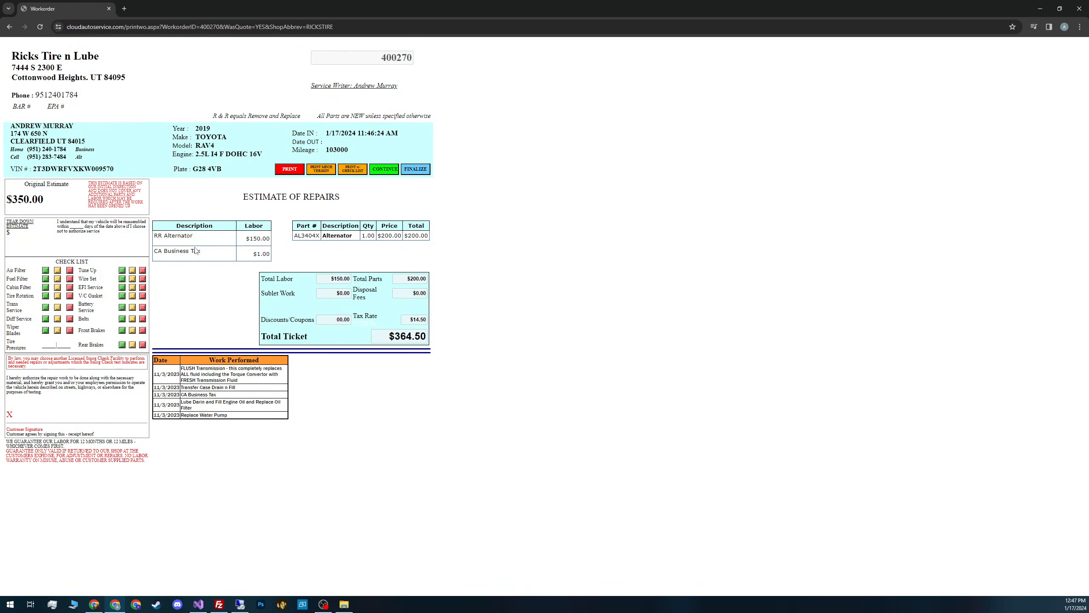
pyautogui.click(384, 169)
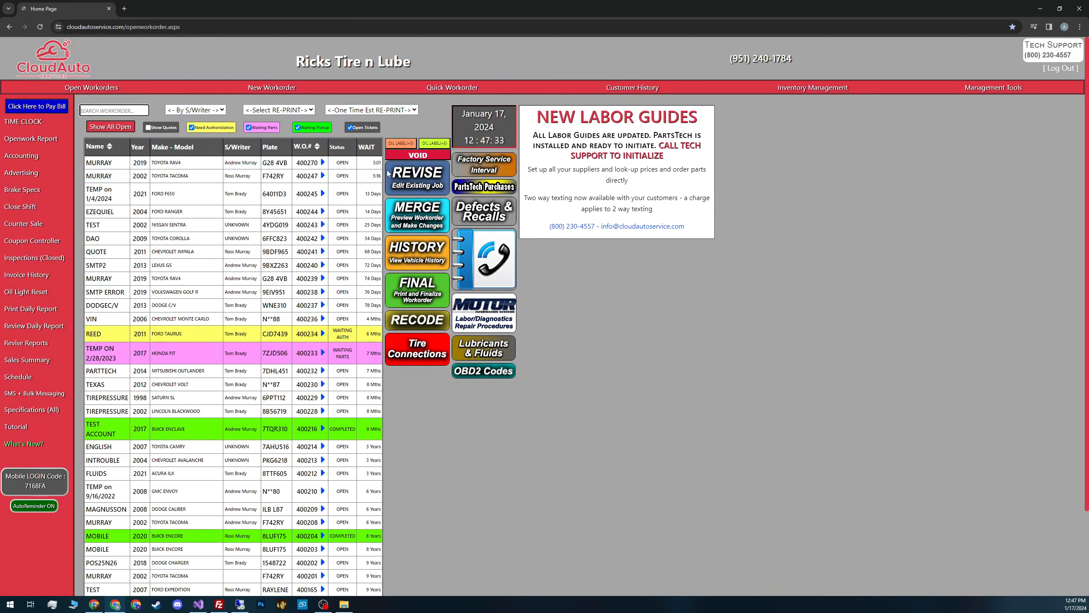
pyautogui.click(210, 161)
pyautogui.click(406, 179)
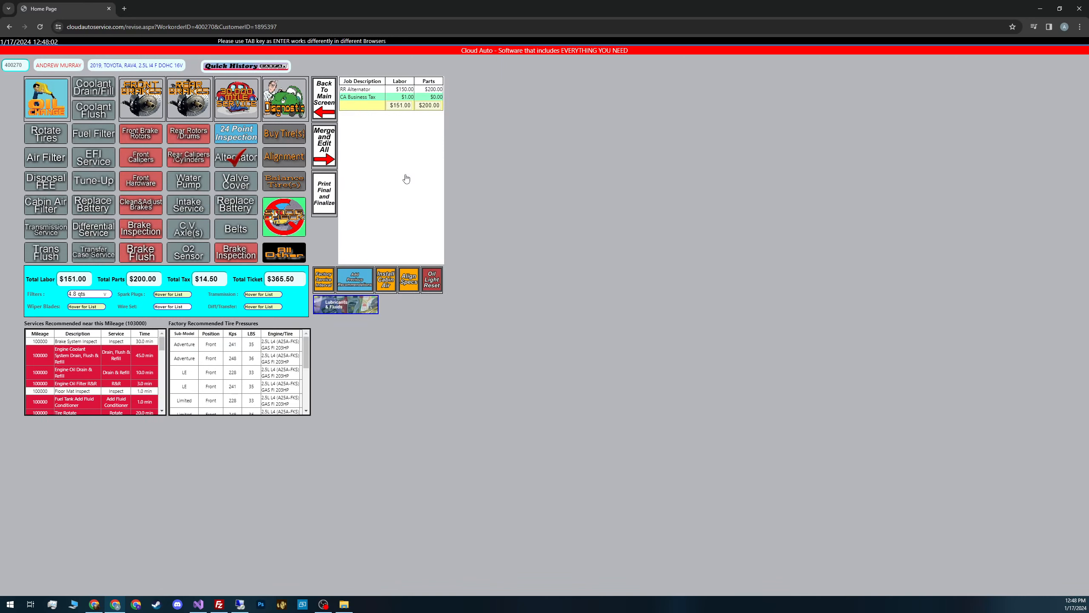
pyautogui.click(46, 158)
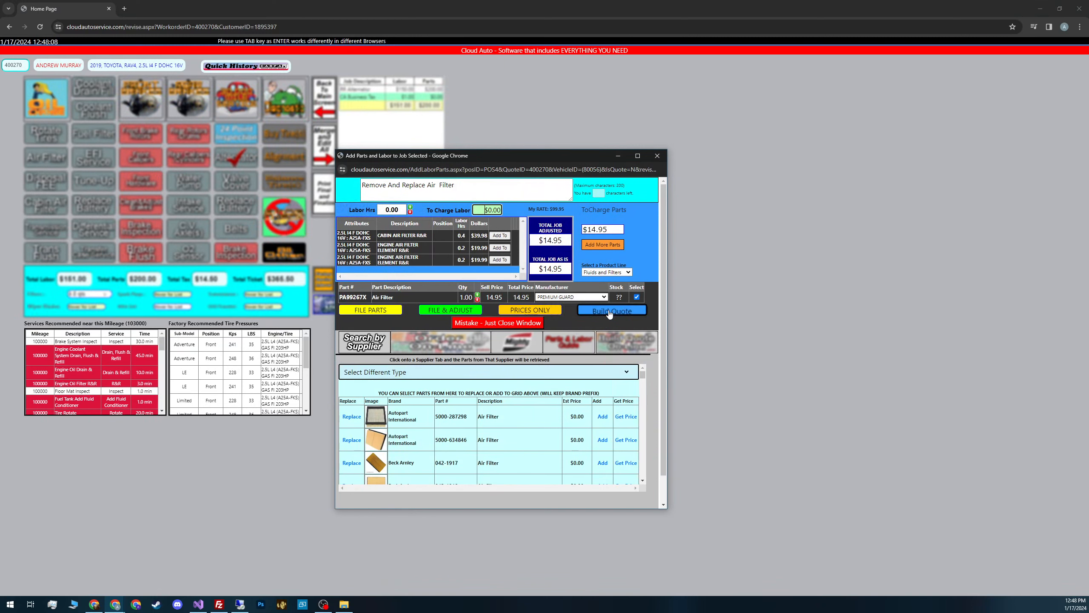
pyautogui.click(639, 314)
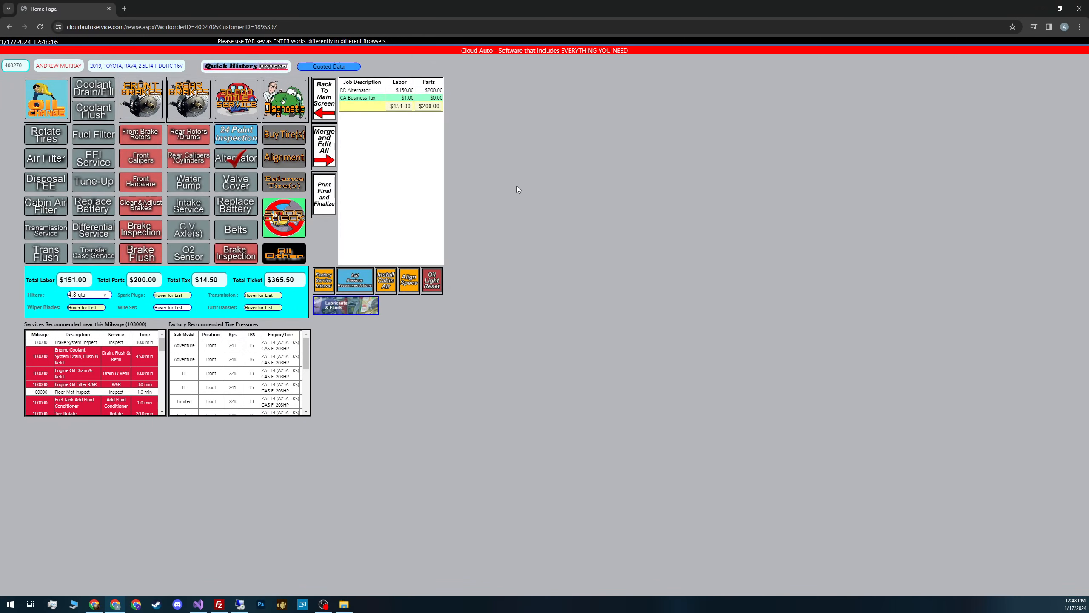
pyautogui.click(354, 67)
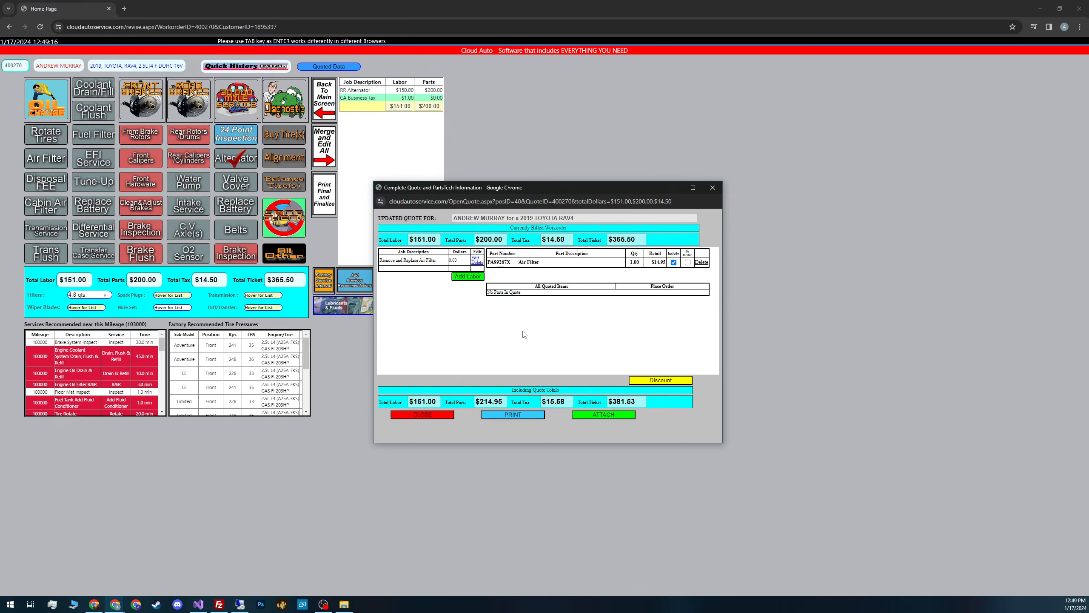
pyautogui.click(444, 418)
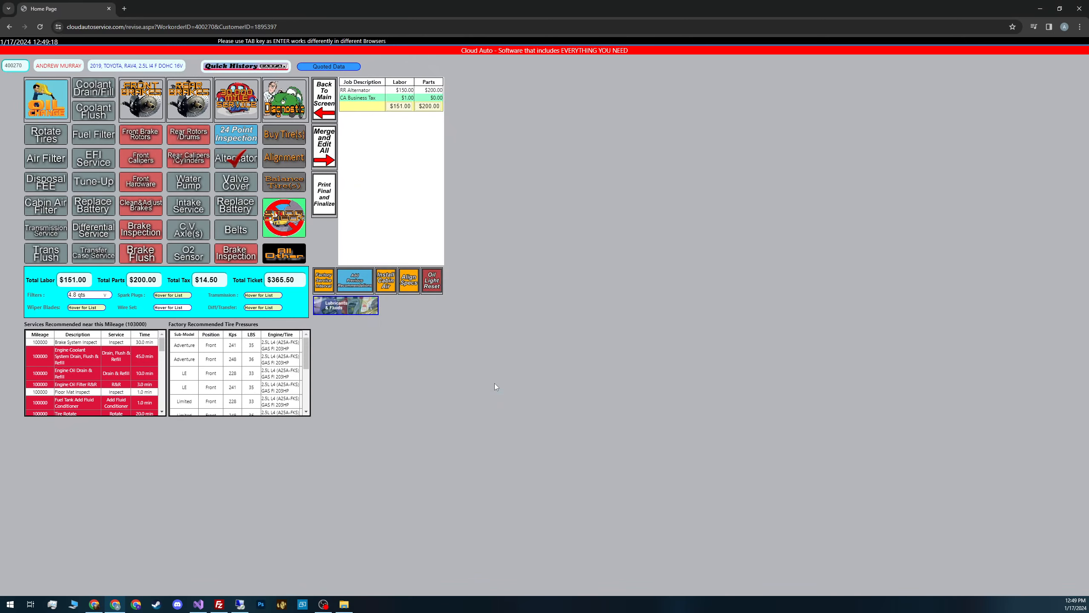
# Return to the main screen and create another RAV4 work order for the customer at 103000 miles
pyautogui.click(317, 85)
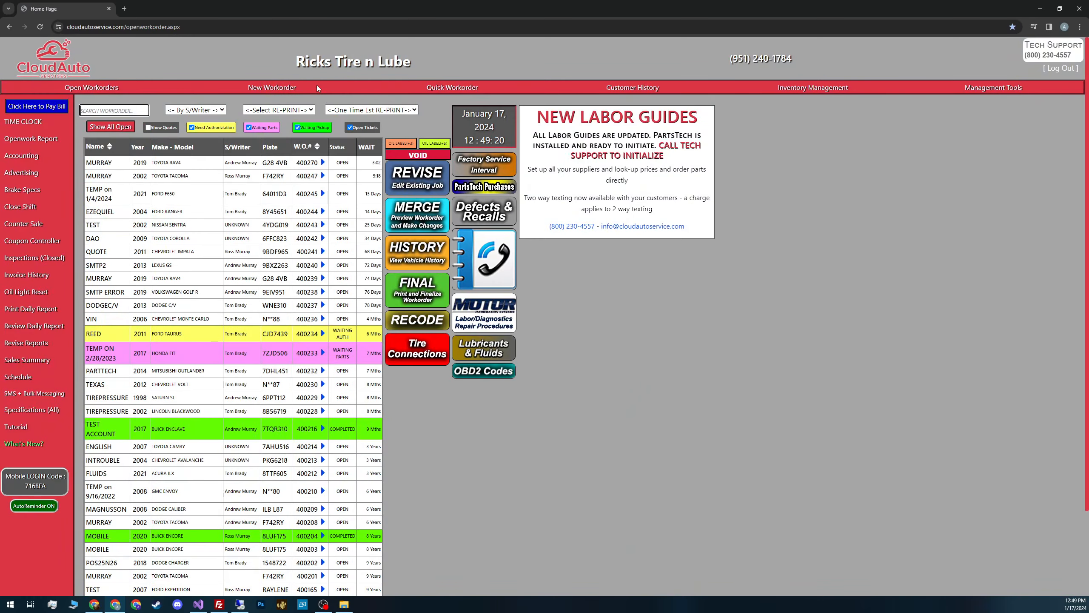
pyautogui.click(264, 87)
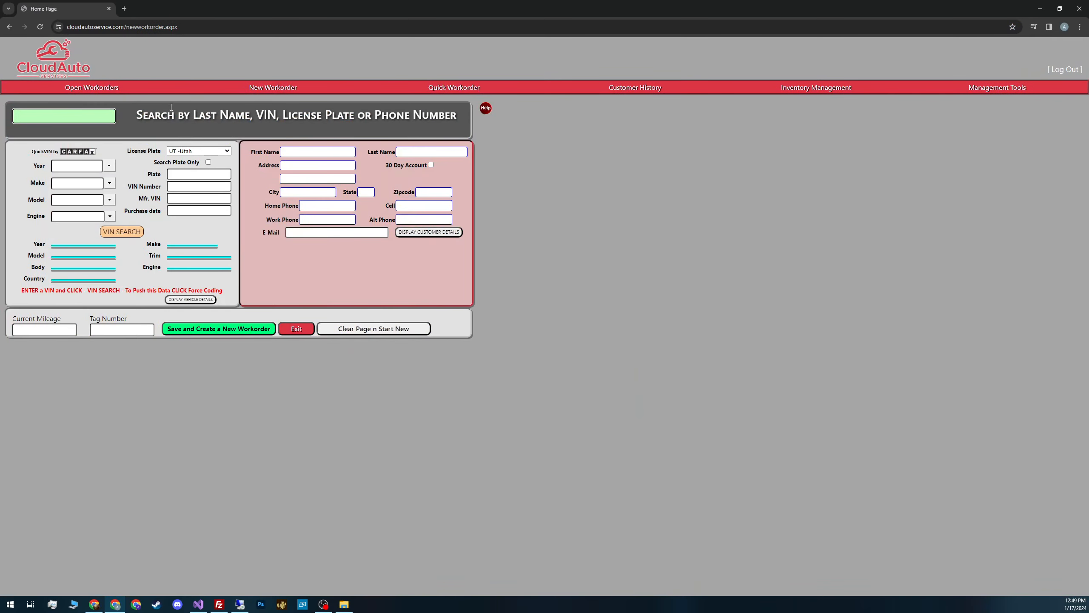
pyautogui.write('MURRAY')
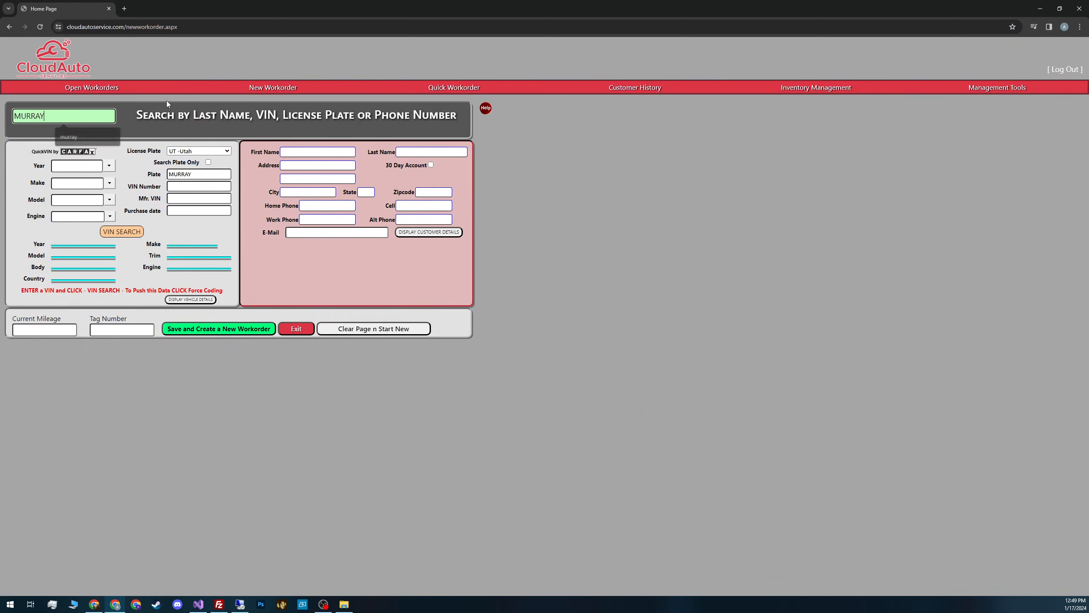
pyautogui.press('Return')
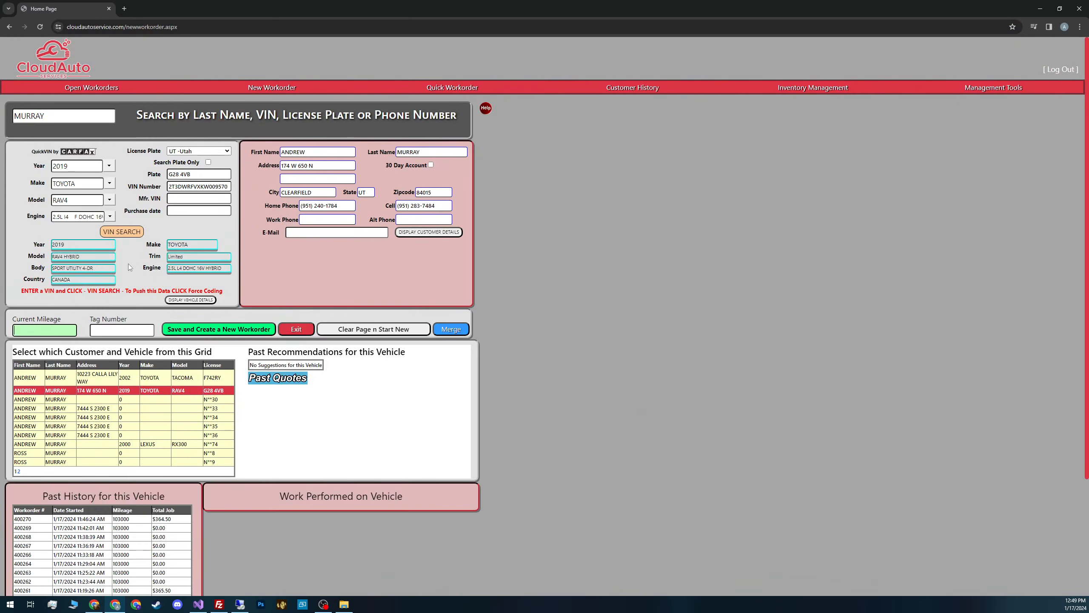
pyautogui.click(51, 330)
pyautogui.click(66, 350)
pyautogui.click(180, 328)
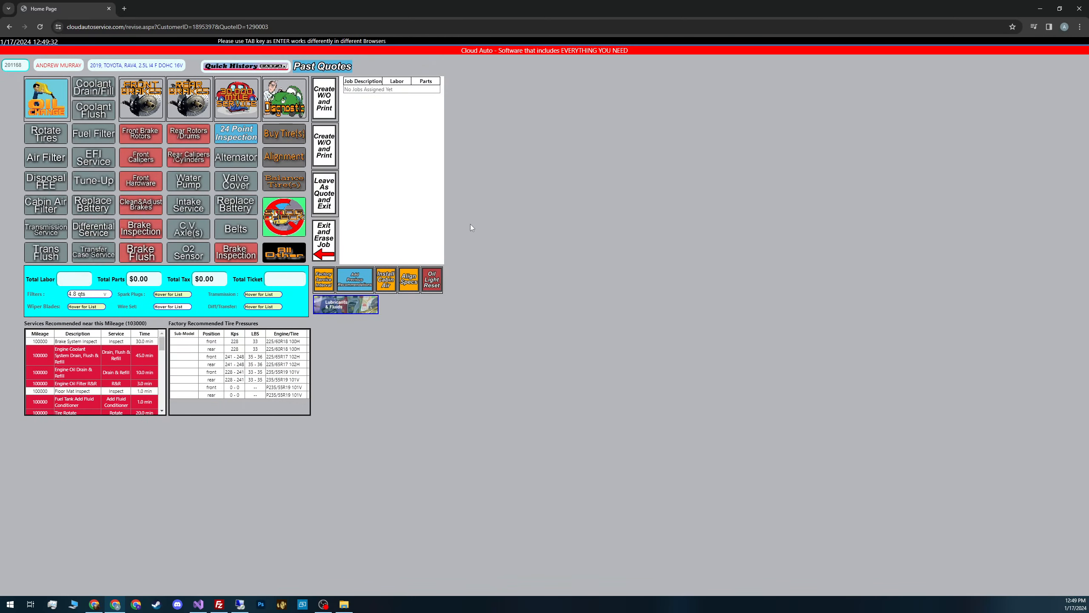
# Attach the $14.95 air filter past quote, marked to order, bringing the ticket to $16.03
pyautogui.click(345, 72)
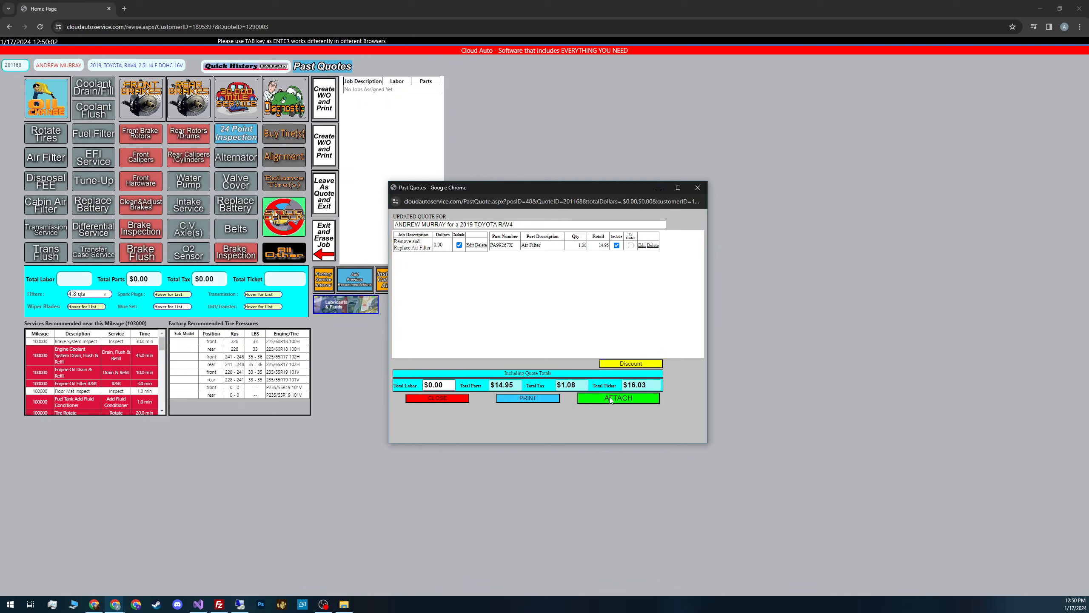
pyautogui.click(630, 245)
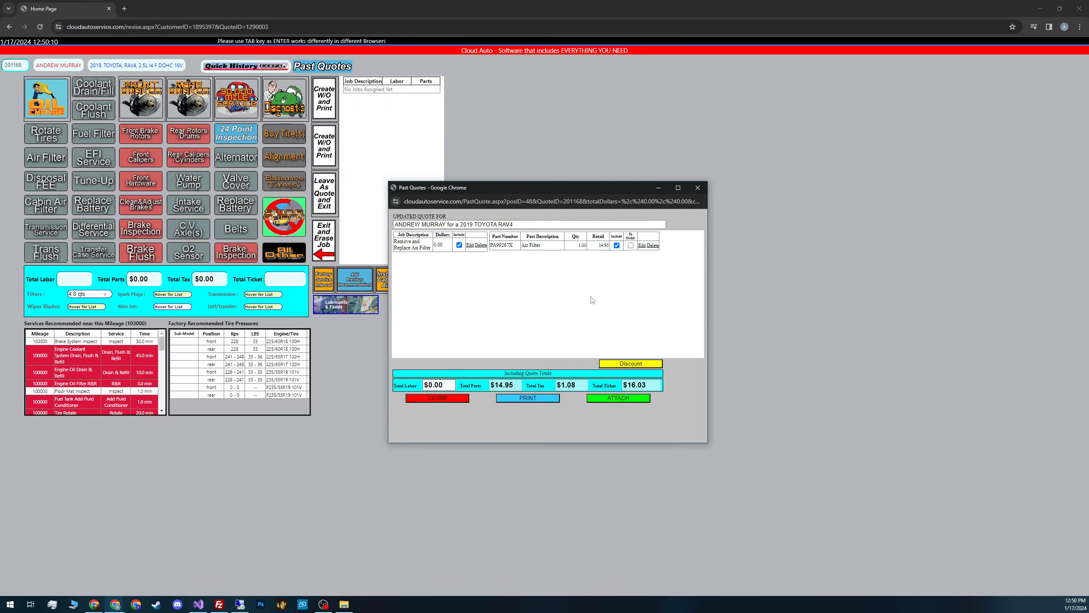
pyautogui.click(604, 398)
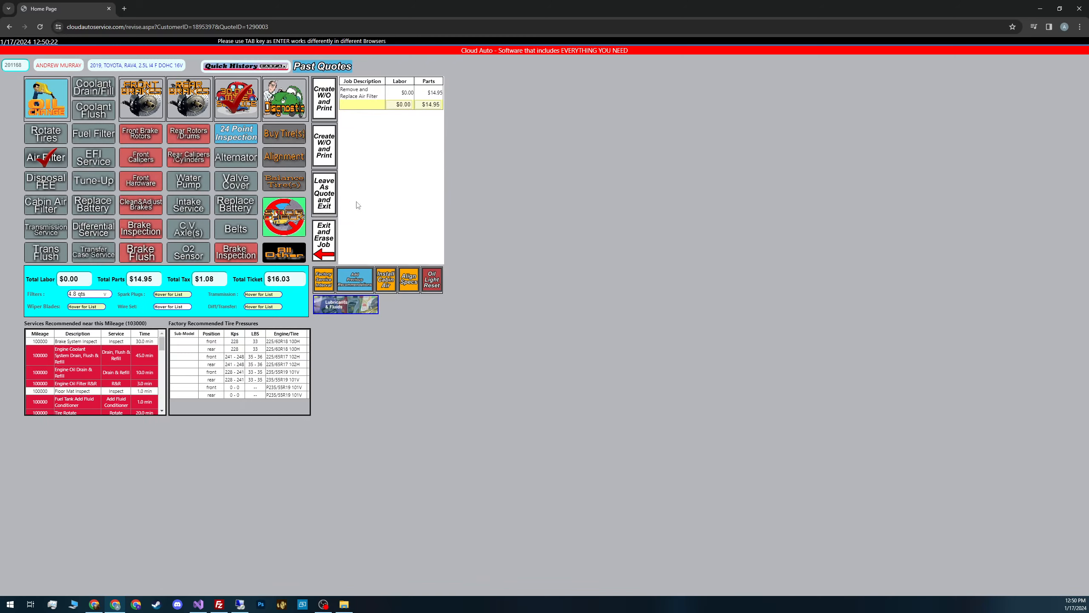
pyautogui.click(327, 116)
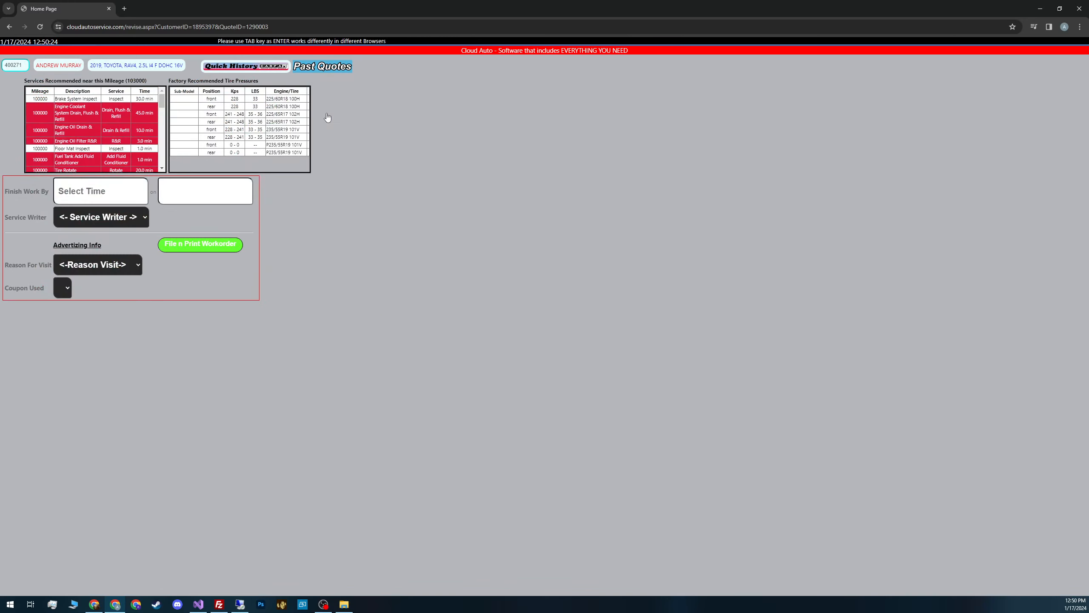
pyautogui.click(122, 218)
pyautogui.click(119, 266)
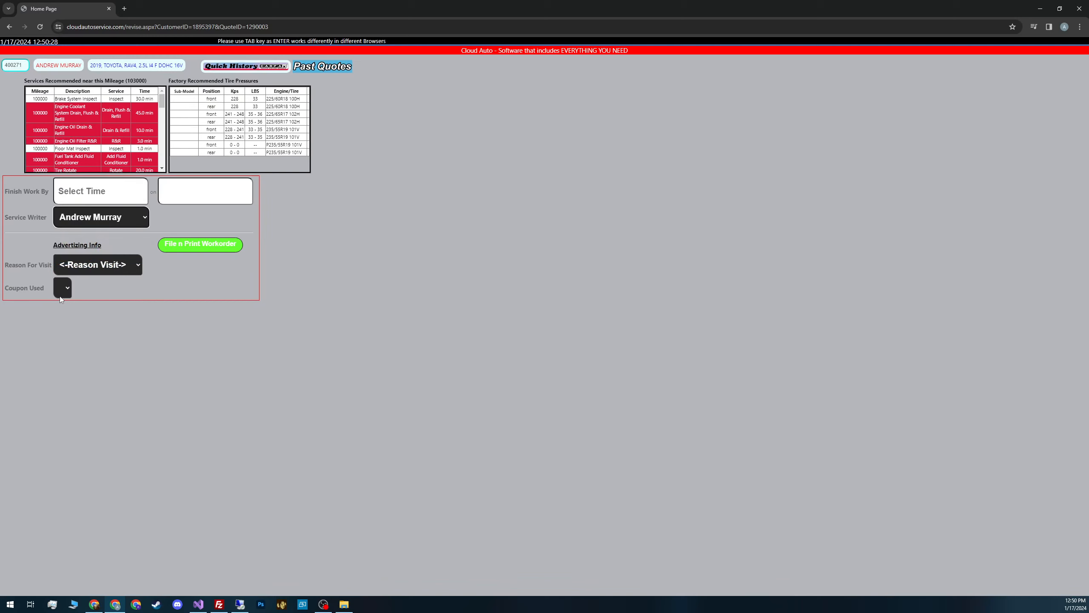
pyautogui.click(182, 248)
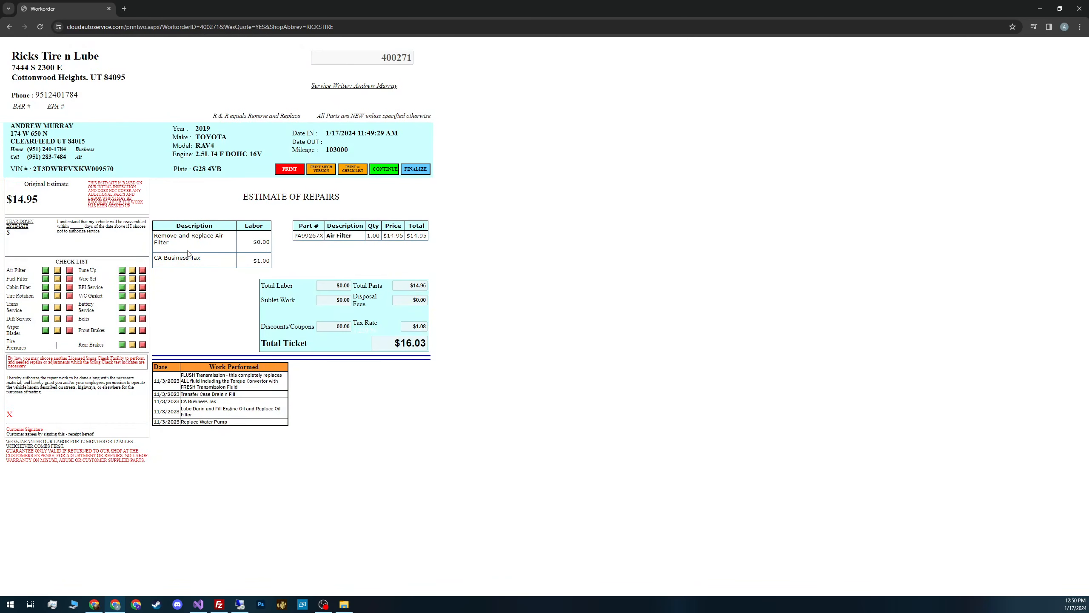
pyautogui.click(384, 170)
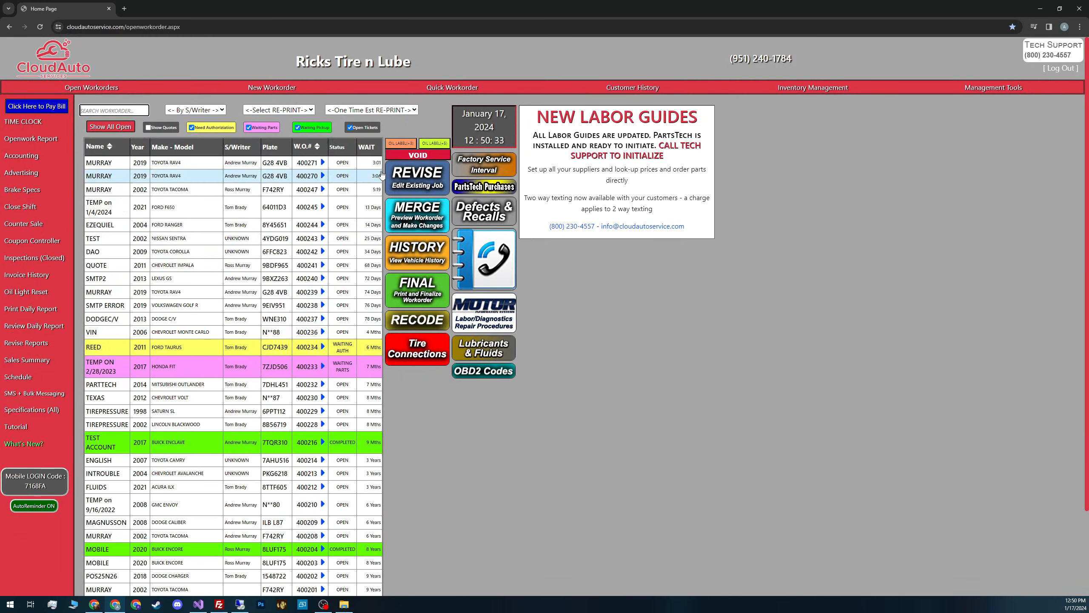